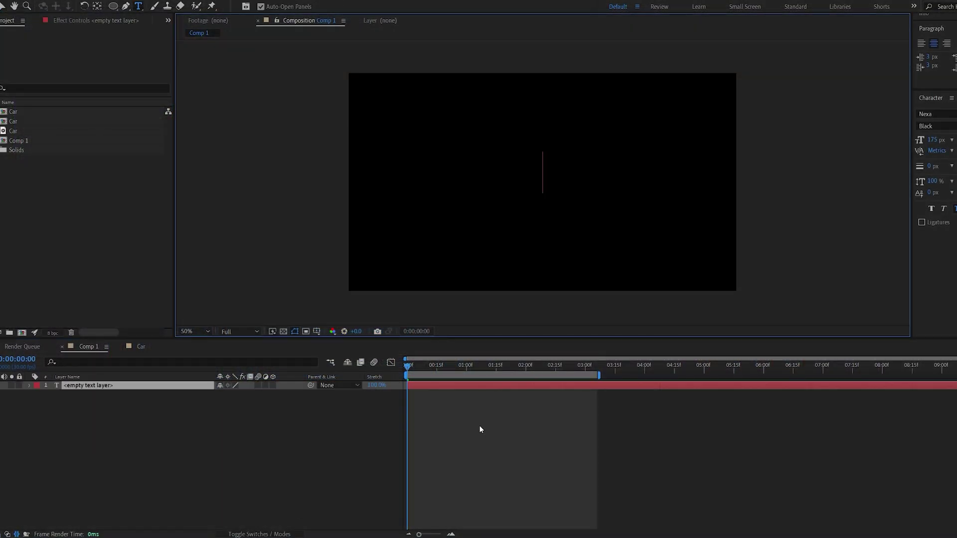
- Enter the title text ECHO and center the anchor point on its layer
type("ECHO")
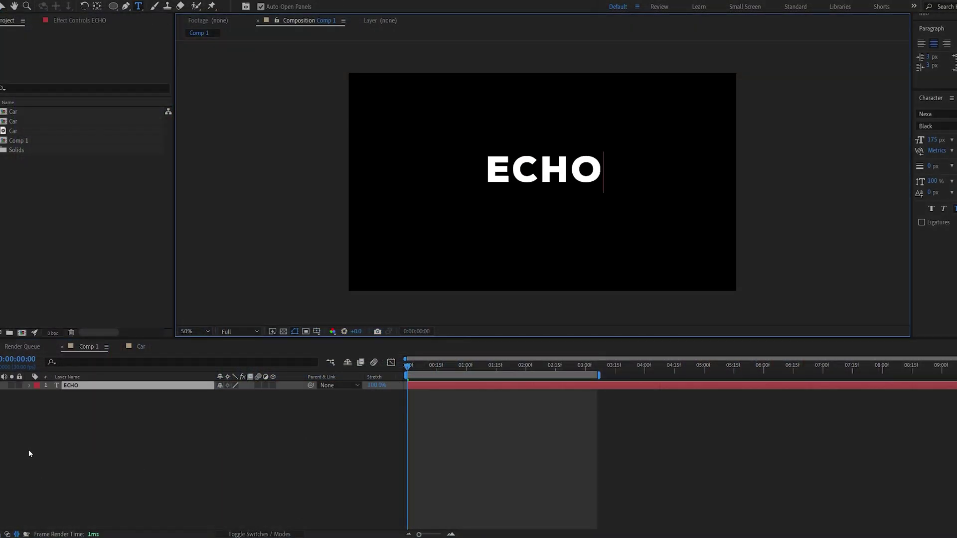
left_click(71, 385)
left_click(93, 8)
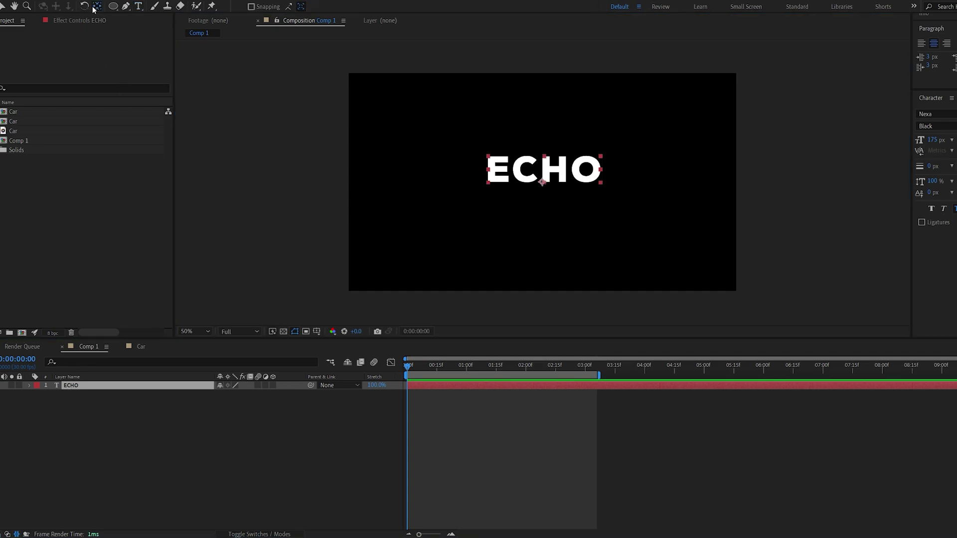
- Align the ECHO text layer to the horizontal and vertical center of the composition
left_click(931, 28)
left_click(929, 35)
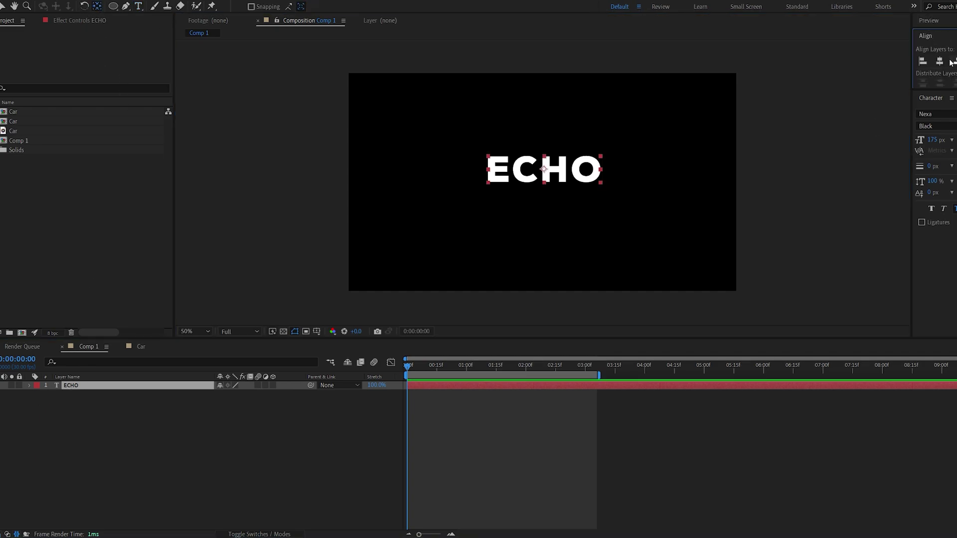
left_click(939, 61)
left_click(956, 61)
- Apply Animation Composer 3's Overshoot Position & Rotate 2D-layer preset as the ECHO layer's In transition and preview it
left_click(167, 0)
left_click(199, 50)
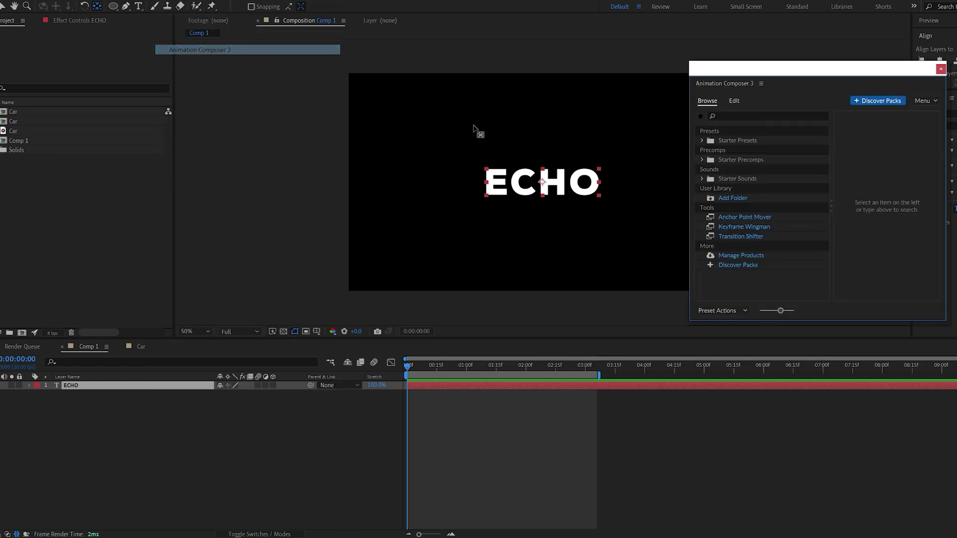
left_click_drag(756, 73, 778, 79)
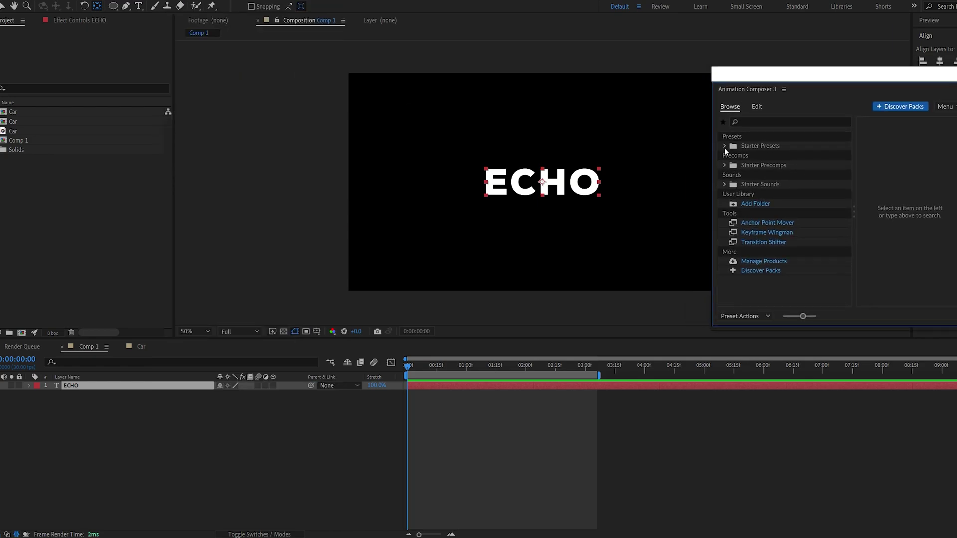
left_click(725, 145)
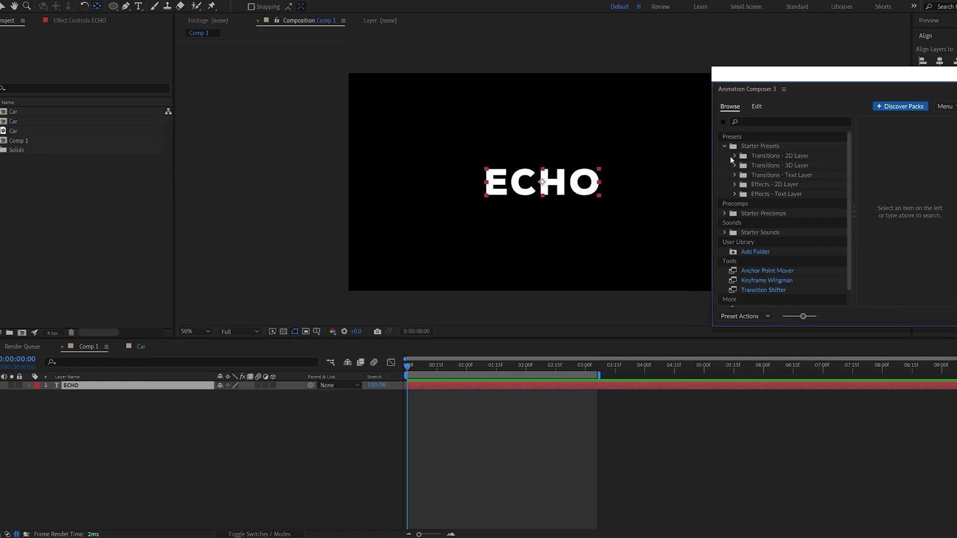
left_click(734, 156)
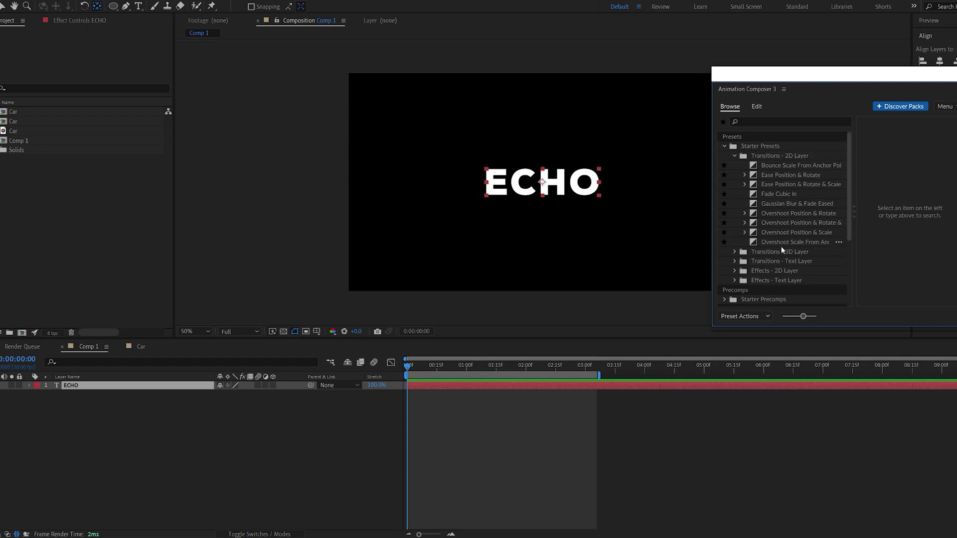
left_click(773, 213)
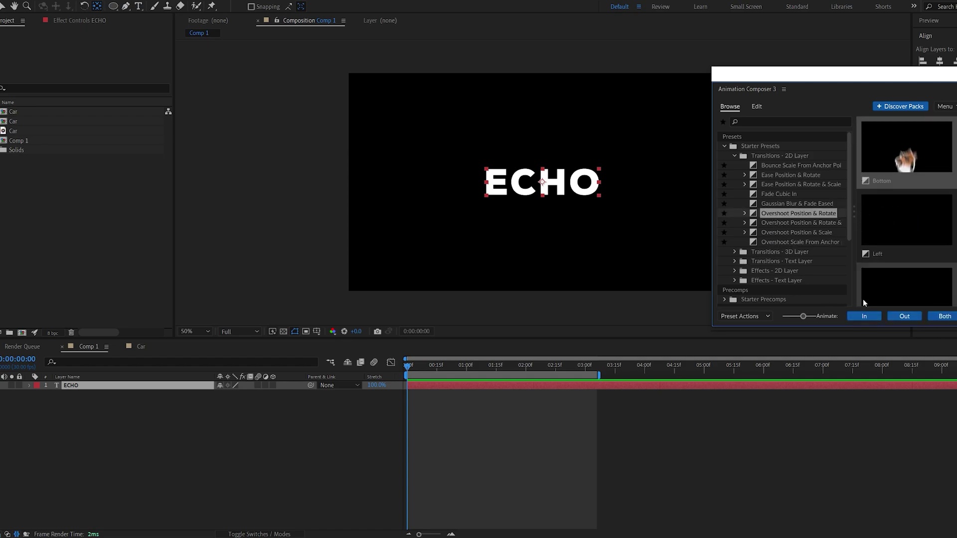
left_click(863, 316)
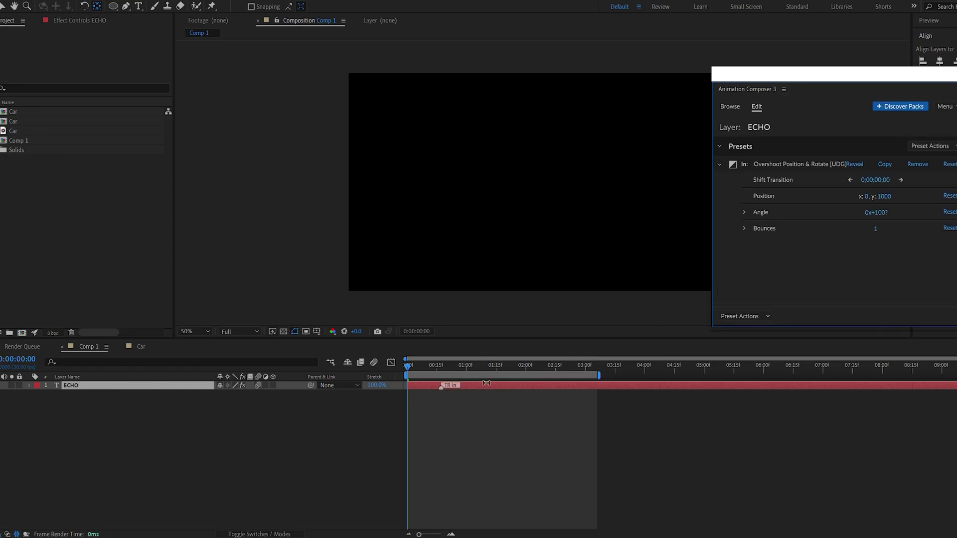
key("space")
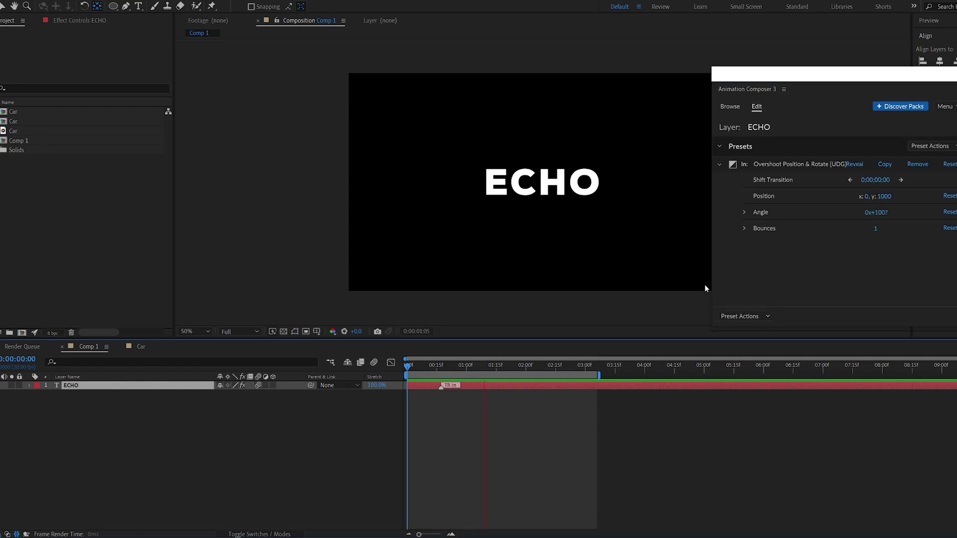
- Set the ECHO layer's transition preset to an Angle of 0° and 2 Bounces
left_click(449, 369)
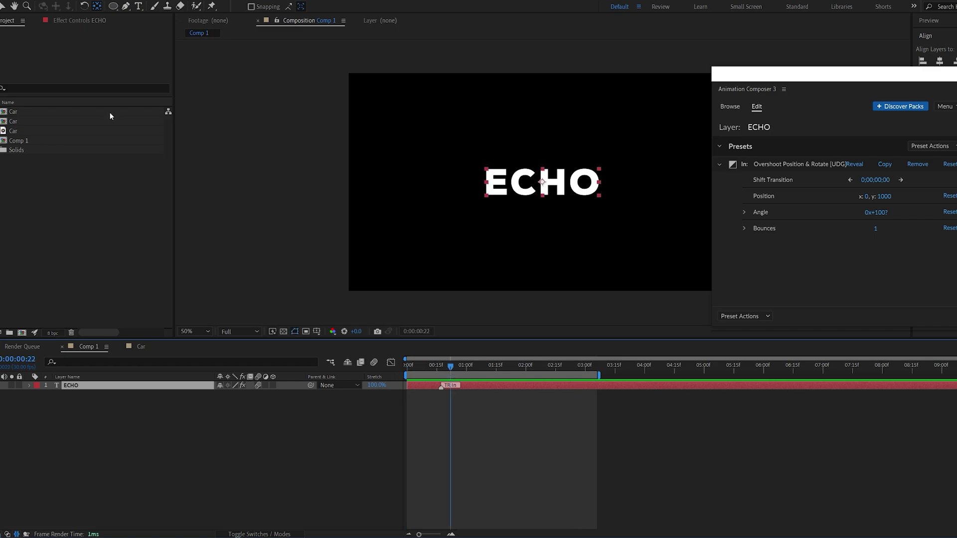
left_click(72, 23)
left_click(111, 60)
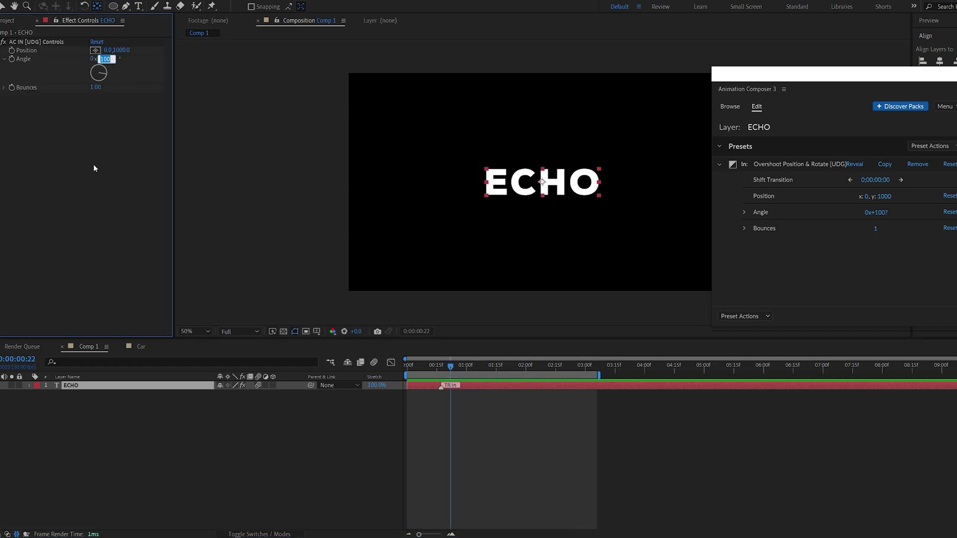
type("0")
key("Return")
left_click(96, 88)
type("2")
key("Return")
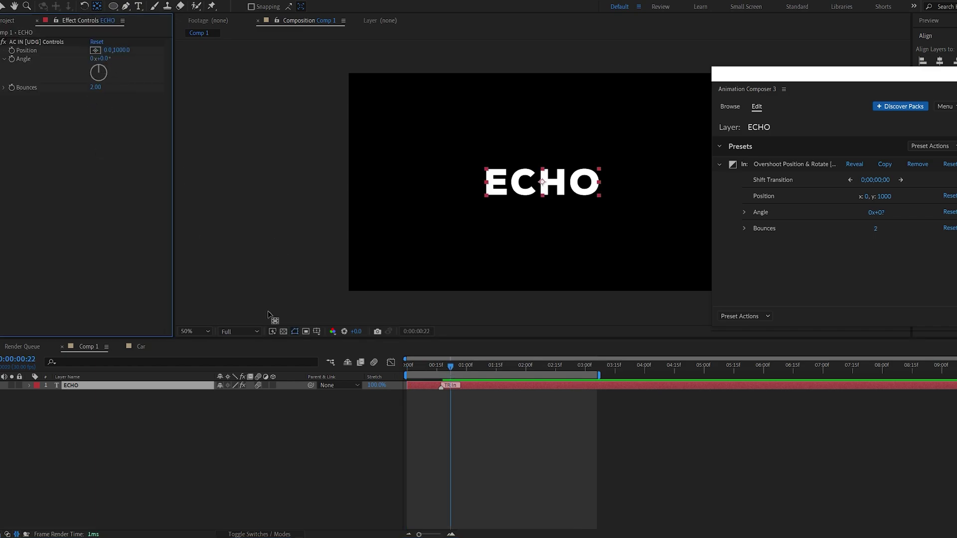
- Lengthen the In transition by moving its marker to about 01:00f, preview it, and close Animation Composer
left_click_drag(441, 391, 454, 391)
key("space")
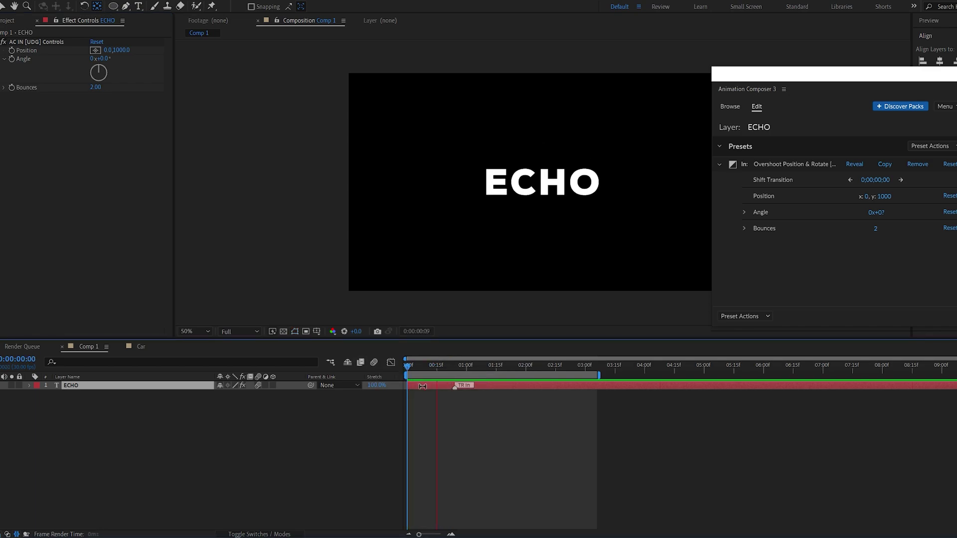
left_click_drag(462, 390, 465, 387)
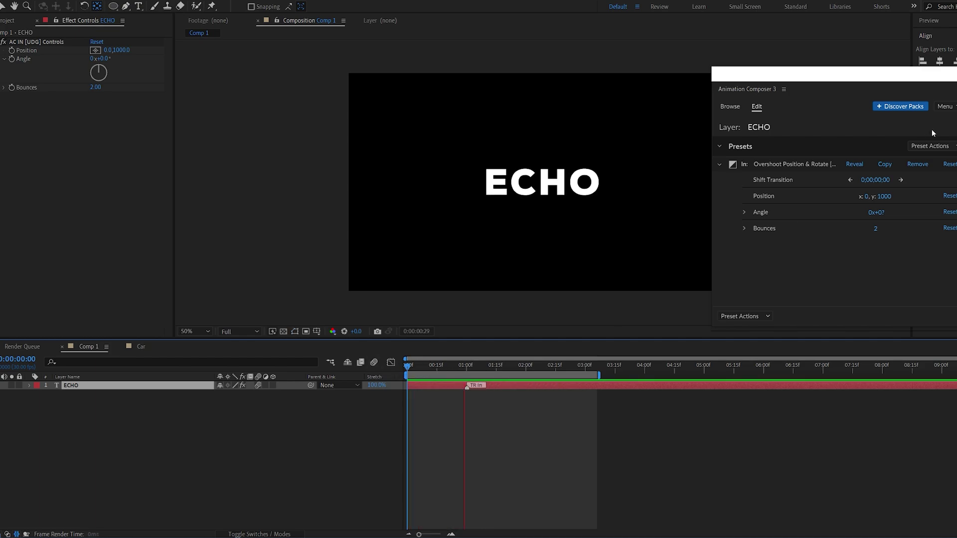
left_click(954, 74)
- Keyframe the ECHO layer's Scale at 100% at 0:00:01:07 and 168% at 0:00:01:21
left_click(480, 369)
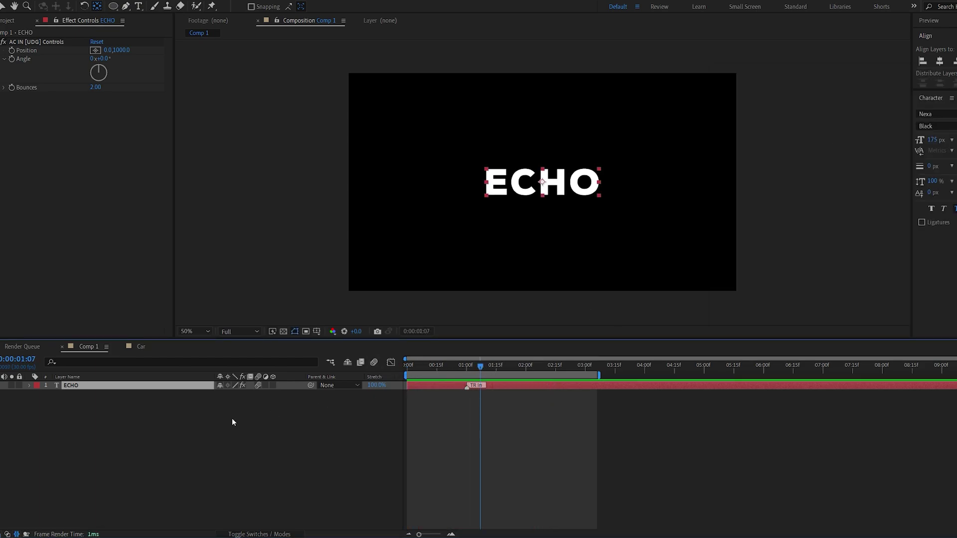
key("s")
left_click(55, 395)
left_click(507, 366)
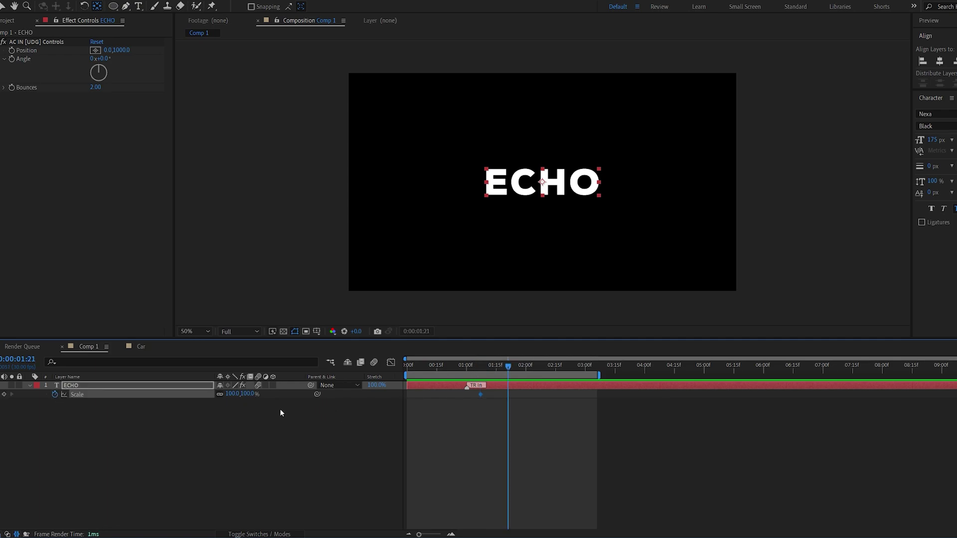
left_click(232, 394)
type("168")
key("Return")
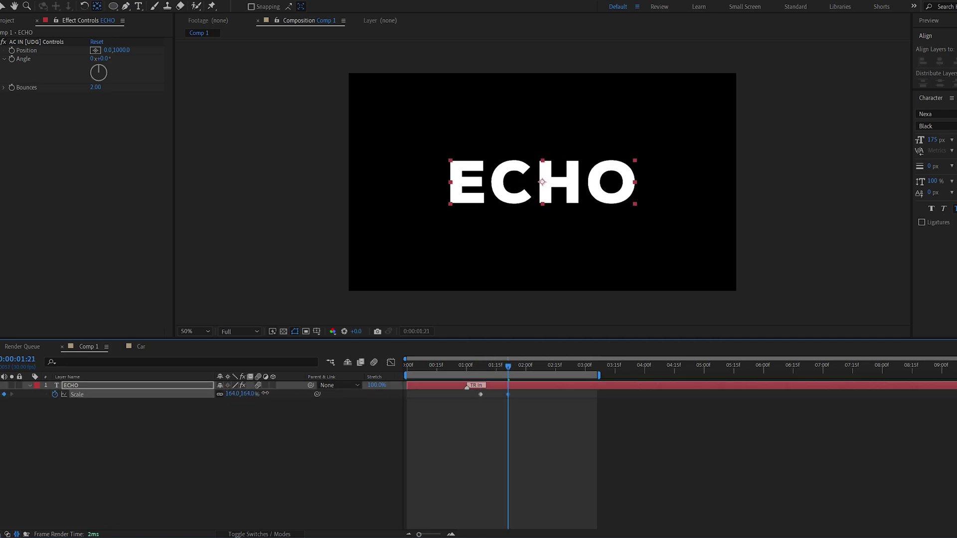
- Hold the Scale at 168% with a keyframe at 0:00:01:29 and return it to 100% at 0:00:02:09
left_click_drag(518, 368, 524, 367)
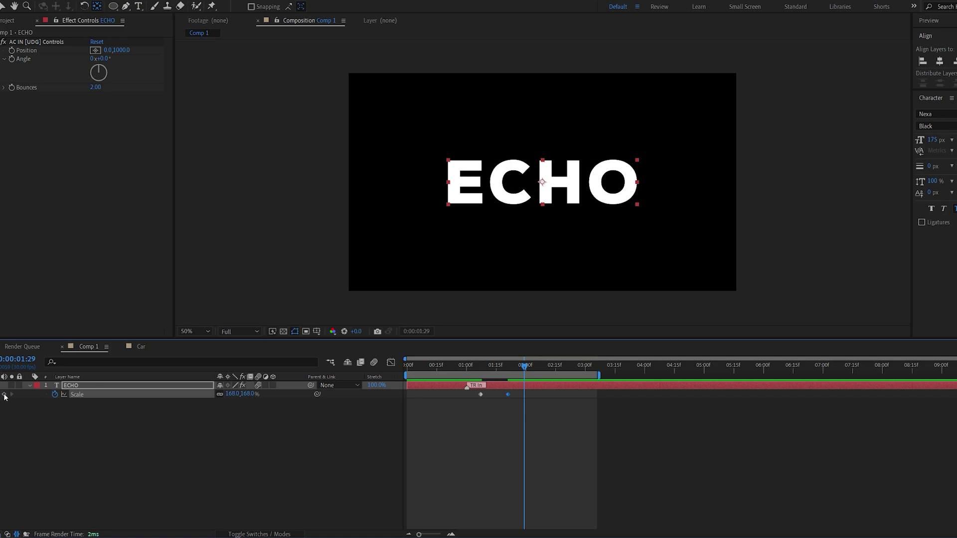
key("shift+Page_Down")
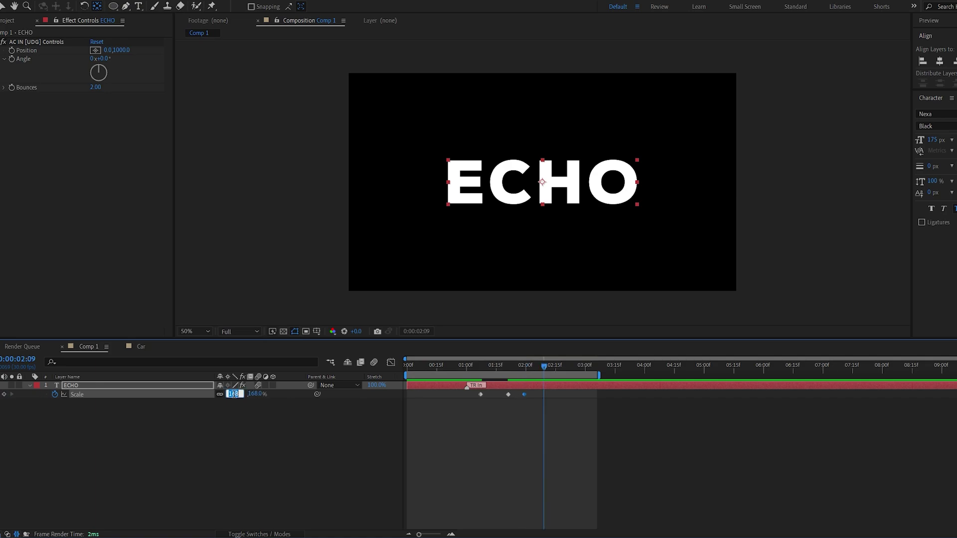
key("Return")
- Easy-ease all four Scale keyframes and reshape the speed graph so the enlargement peaks late and the shrinking peaks early
left_click_drag(579, 421, 455, 391)
key("F9")
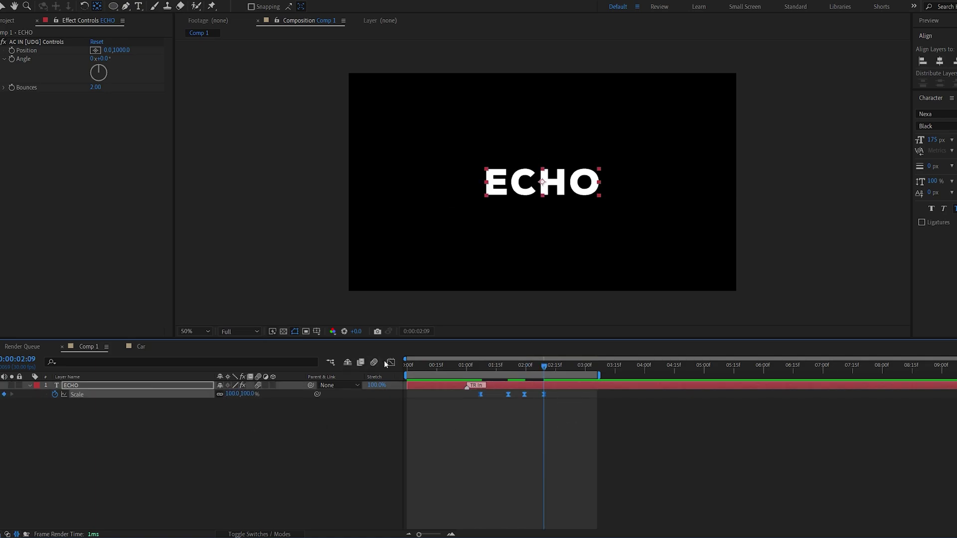
left_click(391, 362)
left_click_drag(485, 435, 494, 431)
left_click_drag(548, 450, 539, 454)
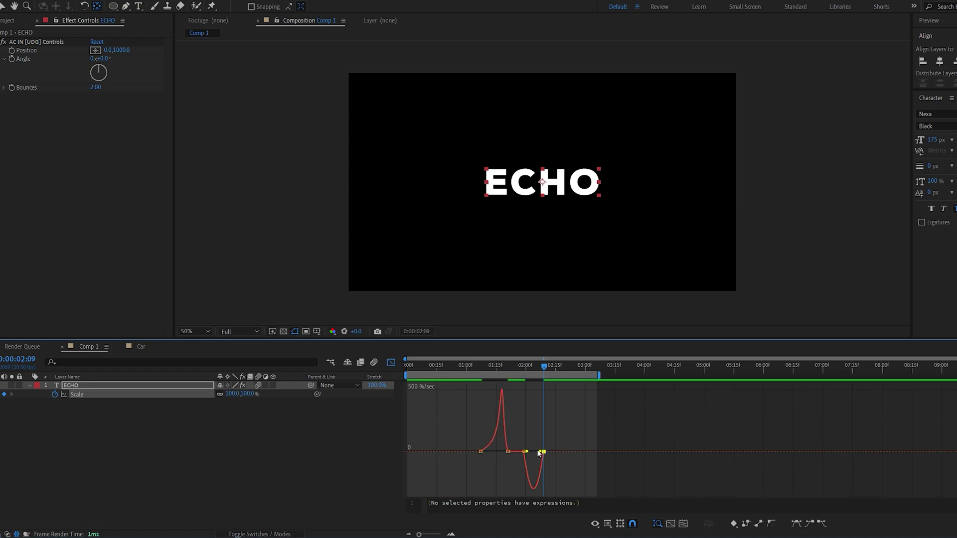
left_click_drag(539, 452, 530, 451)
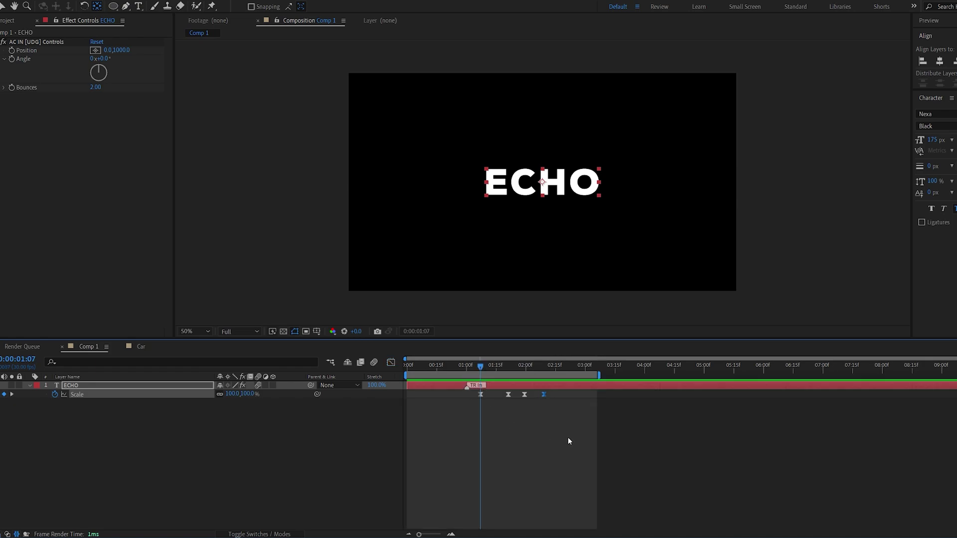
- Retime the Scale keyframes, with the second slightly earlier and the last two slightly later, and preview the animation
left_click_drag(567, 418, 501, 392)
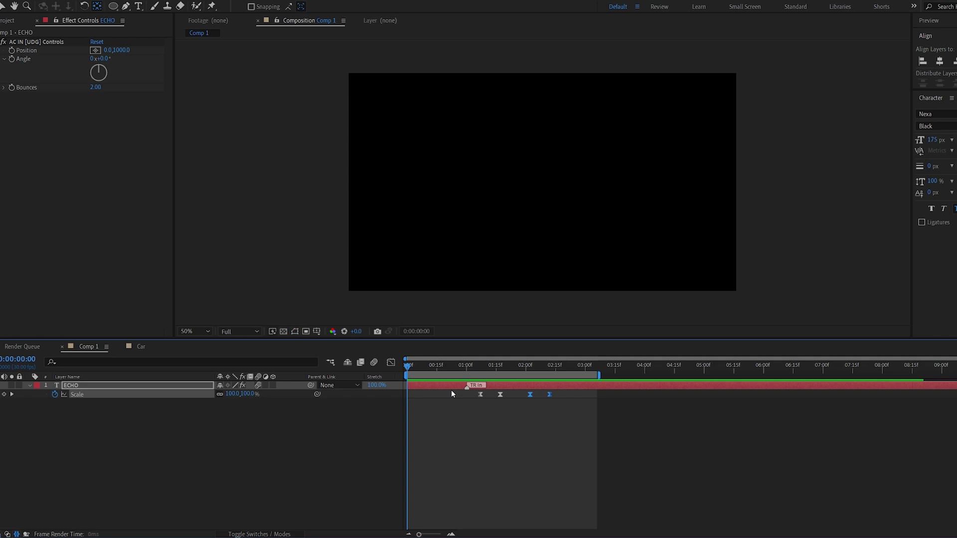
key("space")
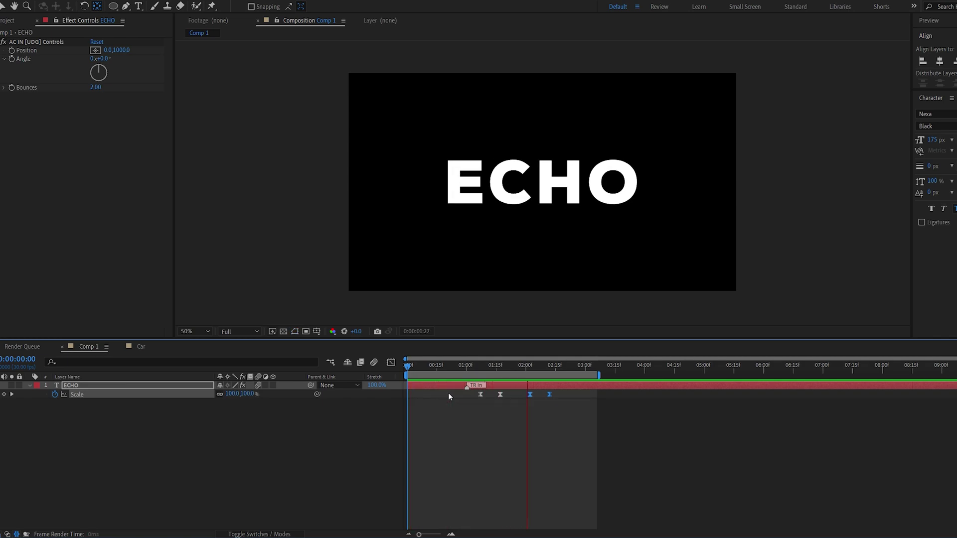
left_click_drag(480, 363, 437, 365)
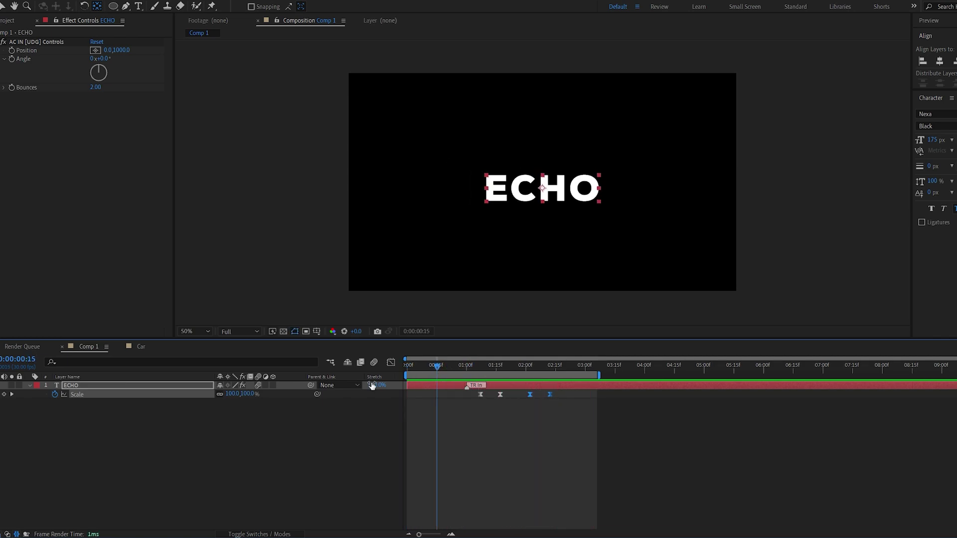
- Apply the Echo effect to the ECHO text layer and preview the animation
key("ctrl+space")
type("echo")
left_click(191, 427)
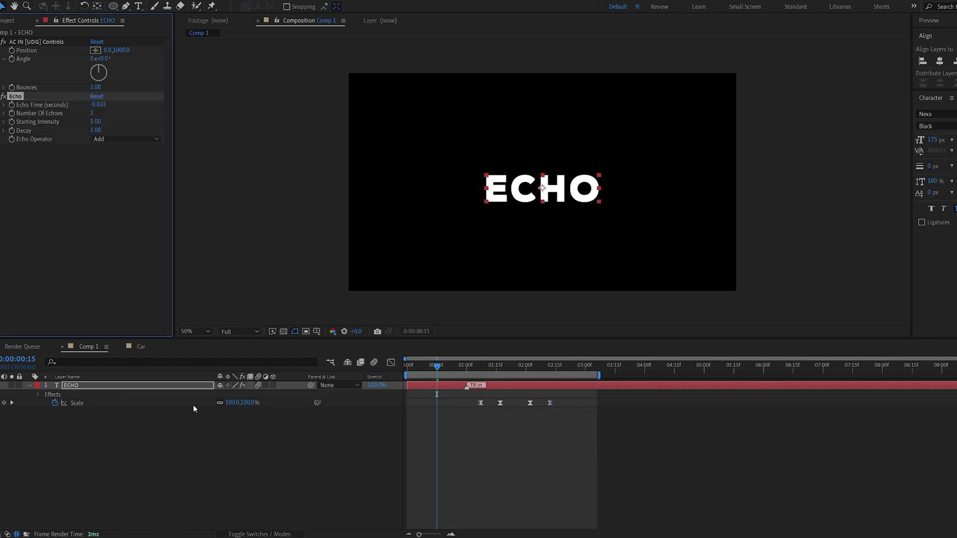
key("space")
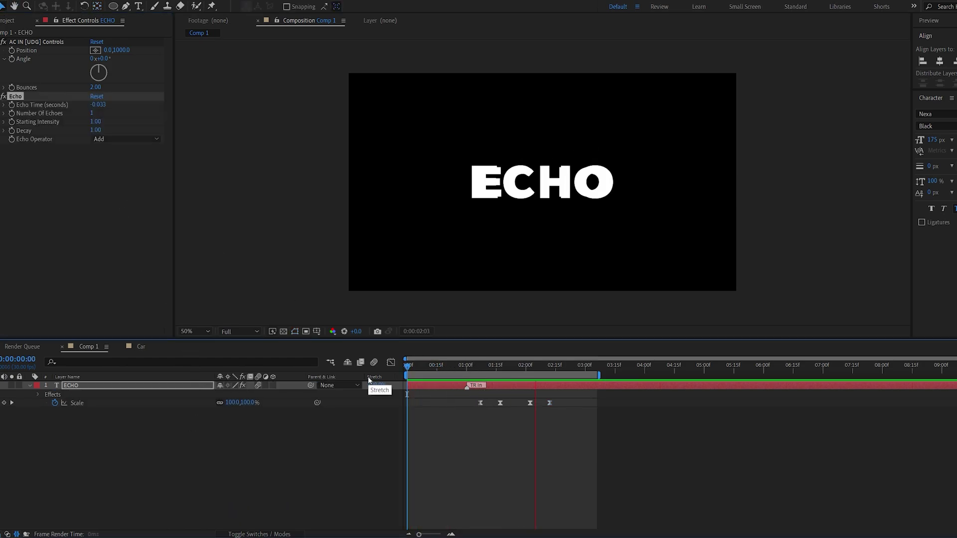
- Set the Echo effect to 5 echoes with a Decay of 0.80 and preview the animation from the start
left_click(475, 365)
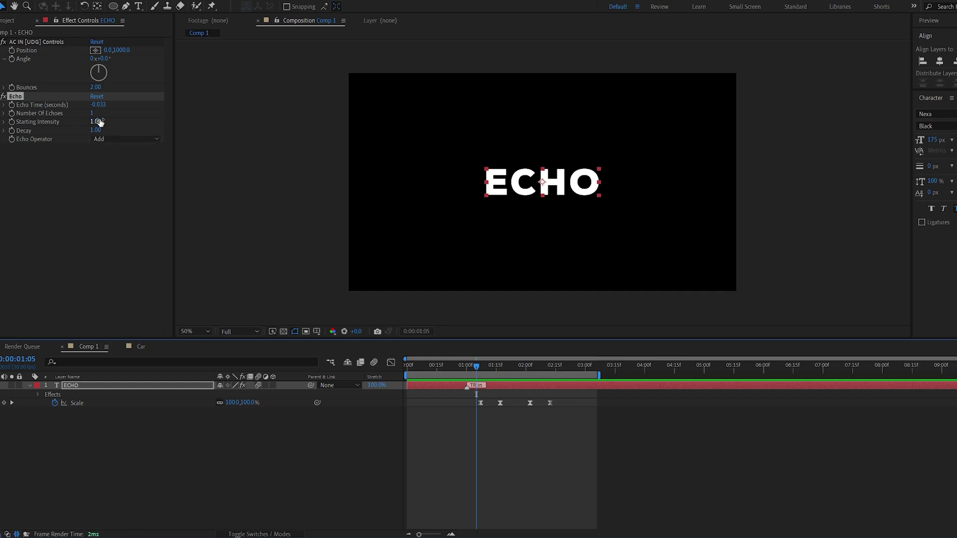
left_click(91, 113)
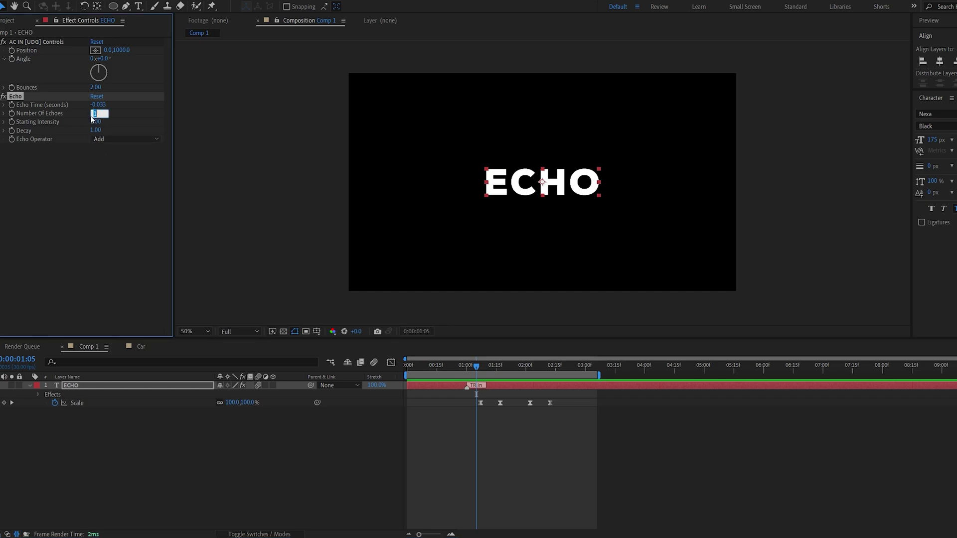
left_click(94, 207)
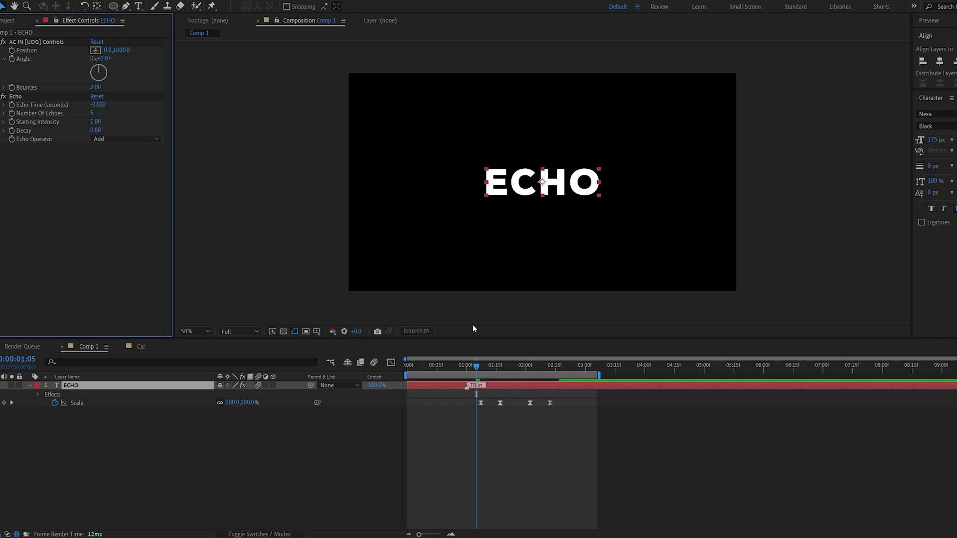
left_click_drag(424, 367, 405, 386)
key("space")
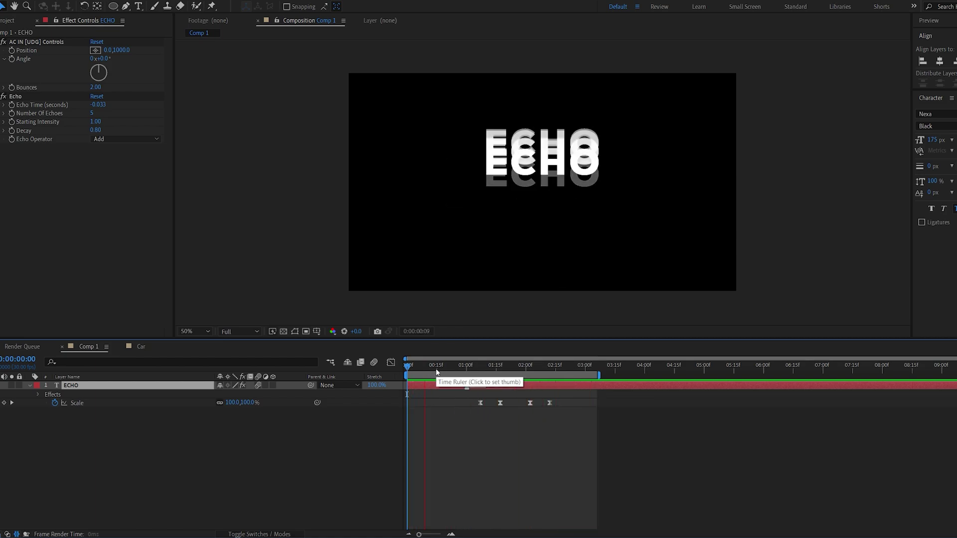
- At 0:00:00:12, set the Echo effect's Echo Time to -0.030 seconds and its Decay to 0.70
left_click_drag(436, 371, 433, 370)
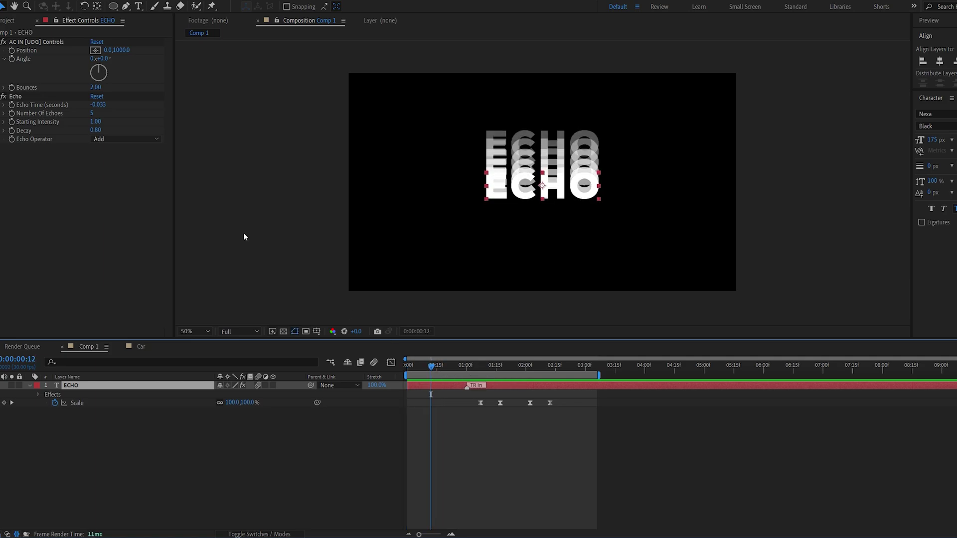
left_click(106, 105)
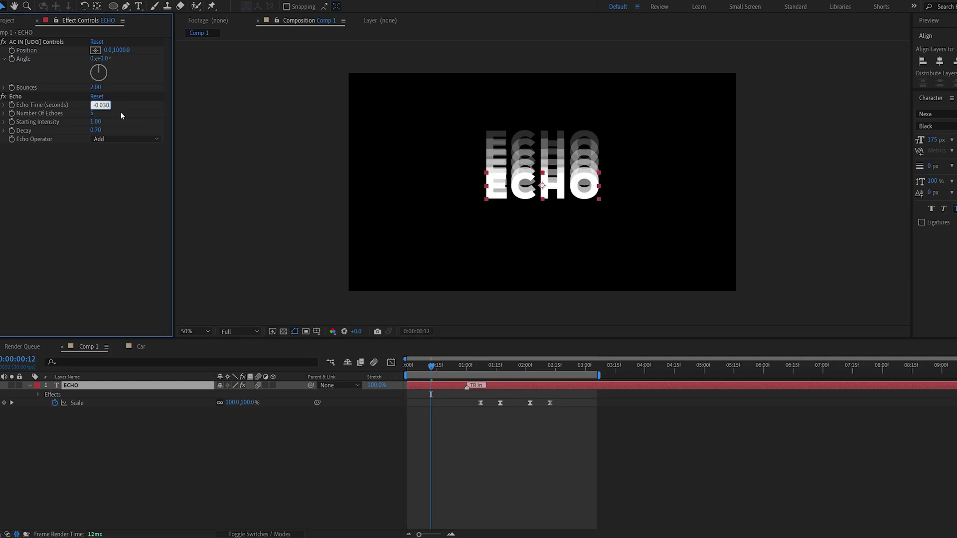
type("-0.030")
key("Return")
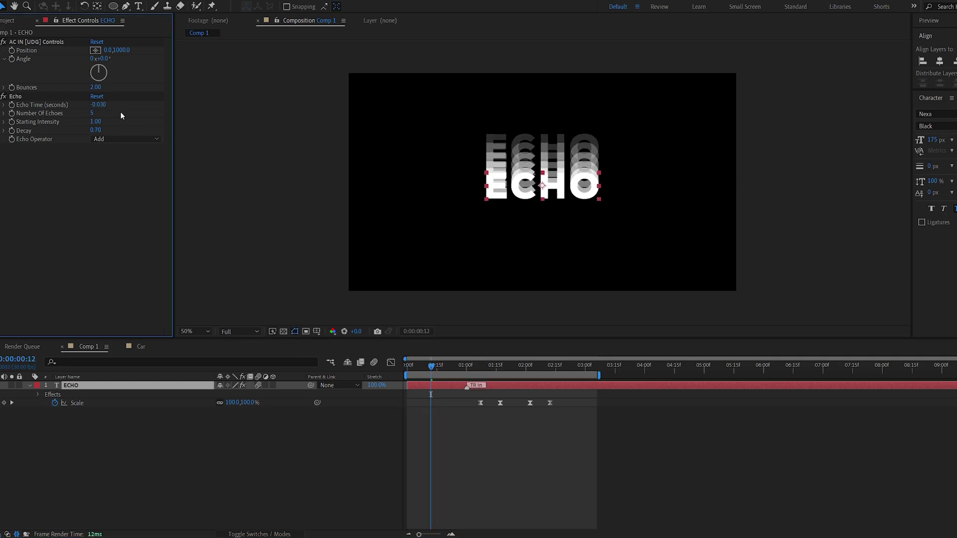
- Adjust the Echo effect's Echo Time further and play the animation from the start
left_click(102, 105)
type("2")
key("Return")
left_click(410, 363)
key("space")
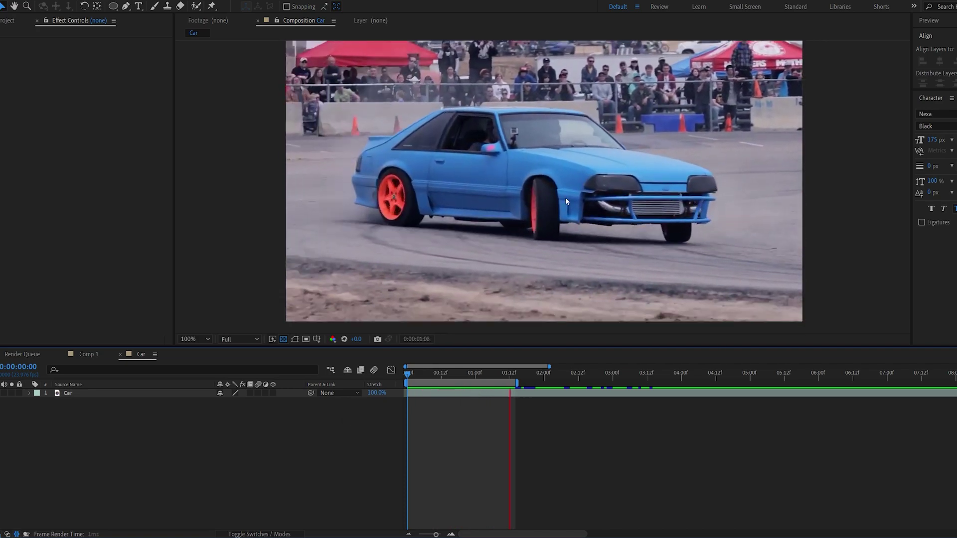
- Split the Car layer at 0:00:00:11 and freeze the frame of its earlier part
left_click_drag(417, 375, 438, 378)
left_click(444, 395)
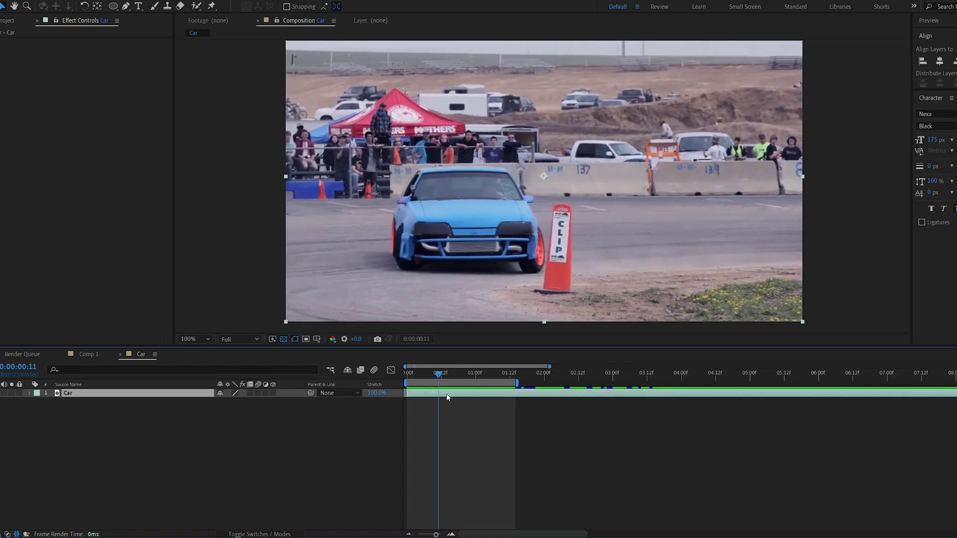
key("ctrl+d")
right_click(434, 401)
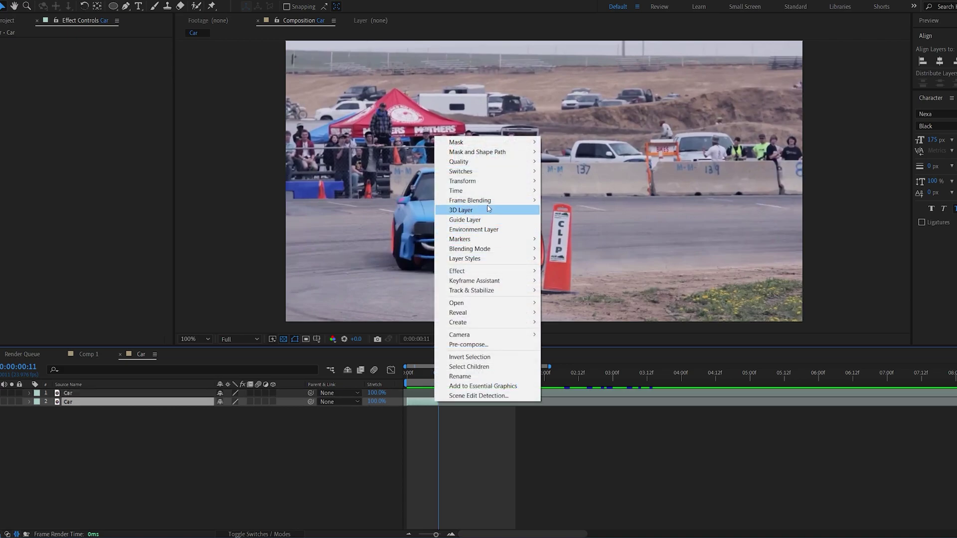
mouse_move(464, 190)
left_click(595, 220)
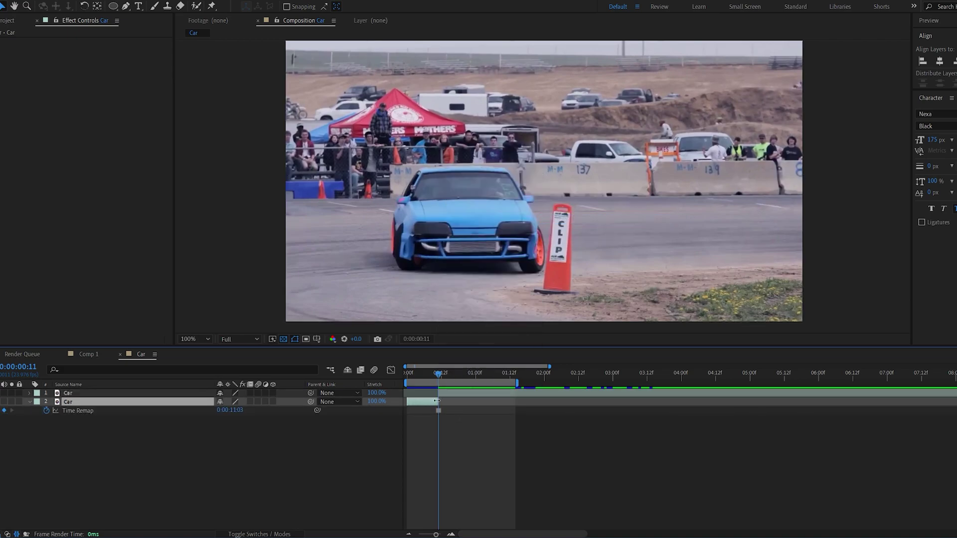
- Mask the car out from its background in the frozen Car layer and pre-compose that masked layer
left_click(452, 532)
left_click(453, 532)
scroll(525, 247, "up", 2)
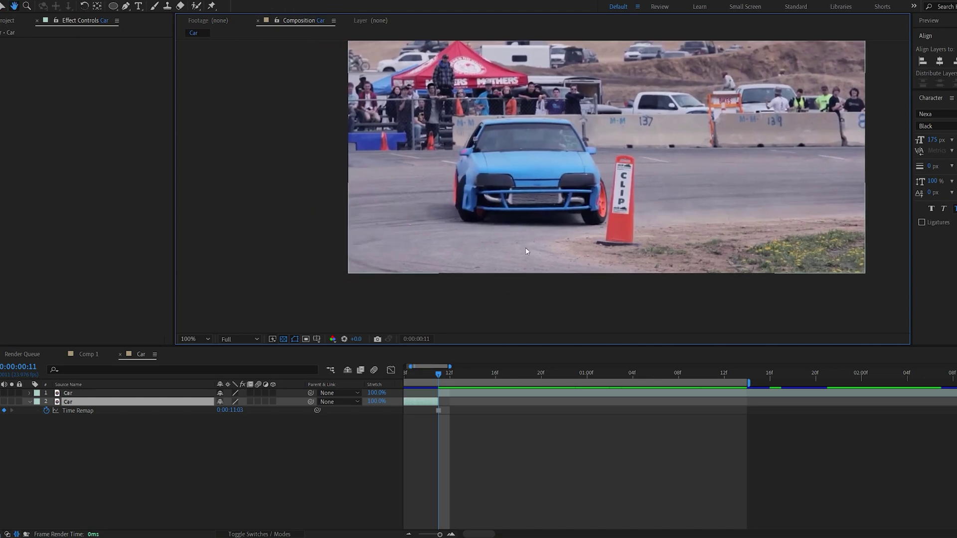
scroll(456, 249, "up", 2)
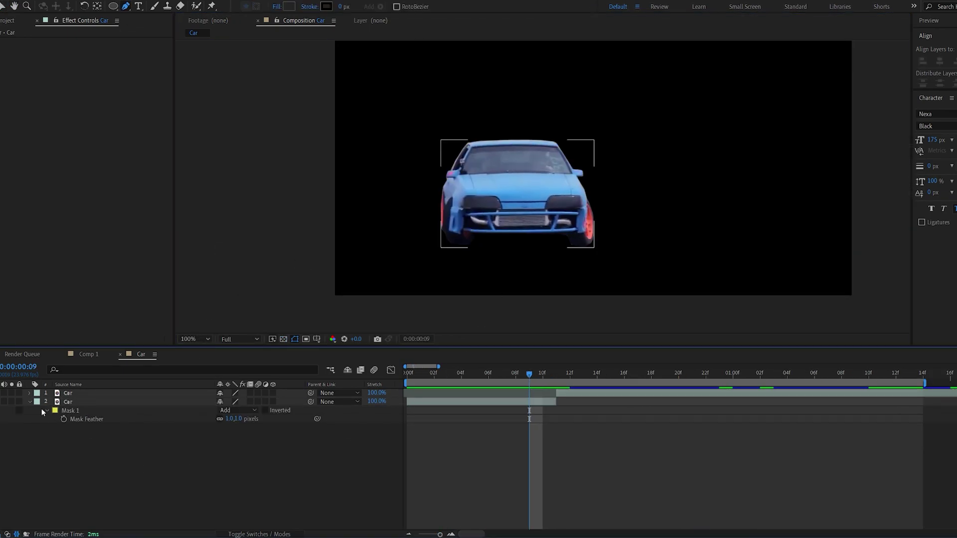
left_click(28, 402)
left_click(149, 402)
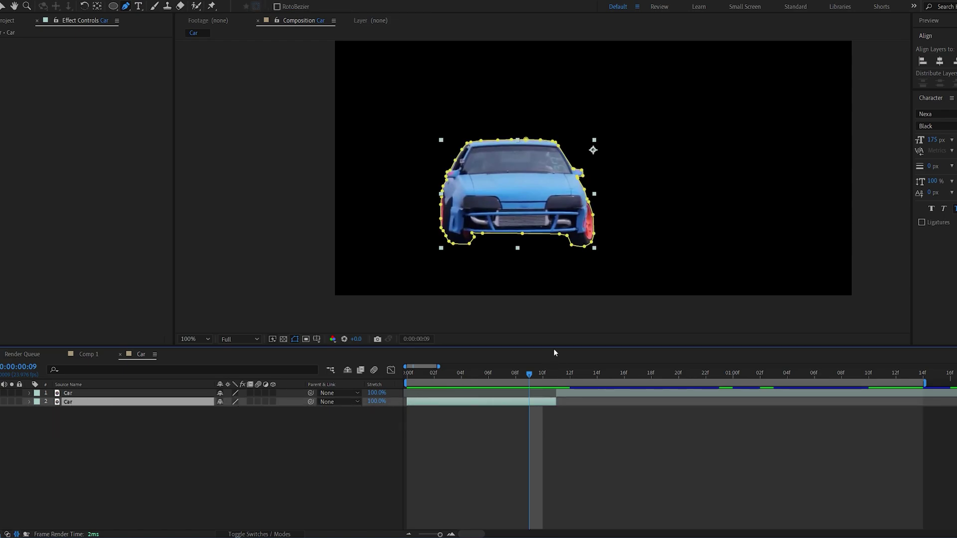
key("ctrl+shift+c")
left_click(531, 328)
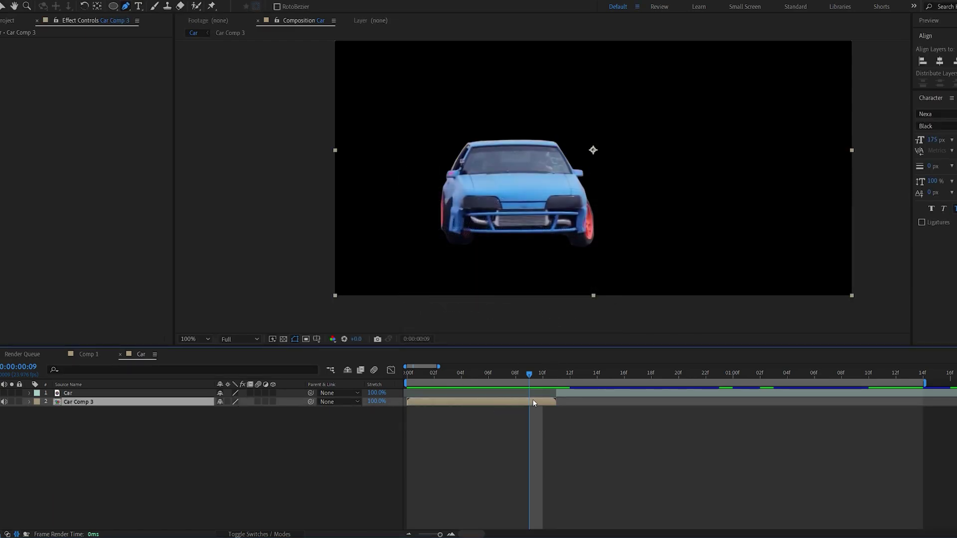
- Copy the Echo effect from the ECHO text layer in Comp 1 to Car Comp 3 and temporarily disable it
left_click(89, 354)
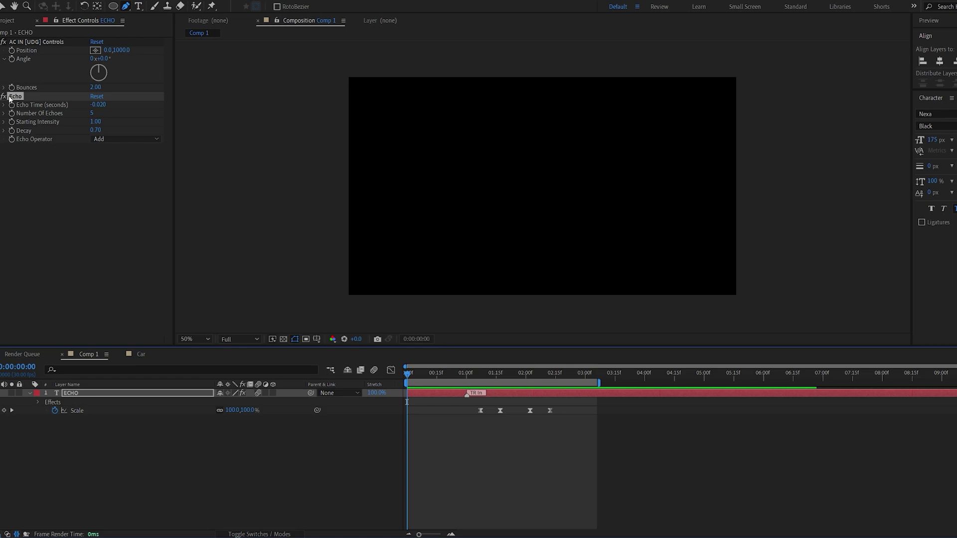
left_click(141, 354)
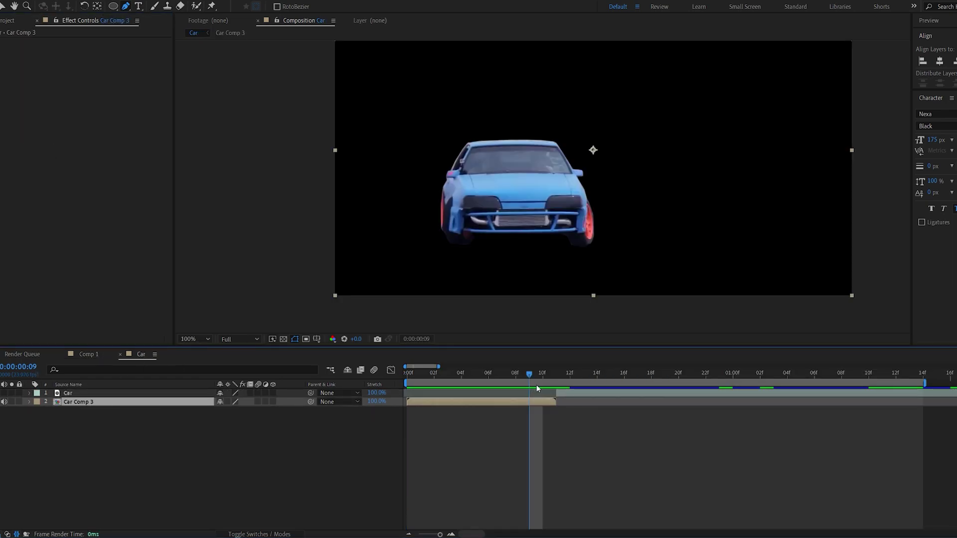
key("ctrl+v")
left_click(4, 42)
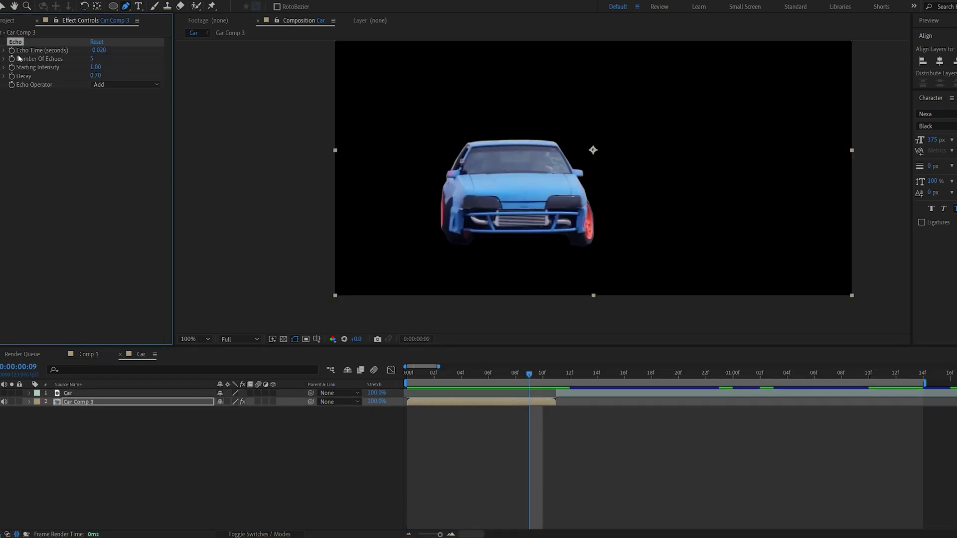
- Add a Position keyframe to Car Comp 3 at 0:00:00:00 and set it to 1705, 360, outside the frame
key("p")
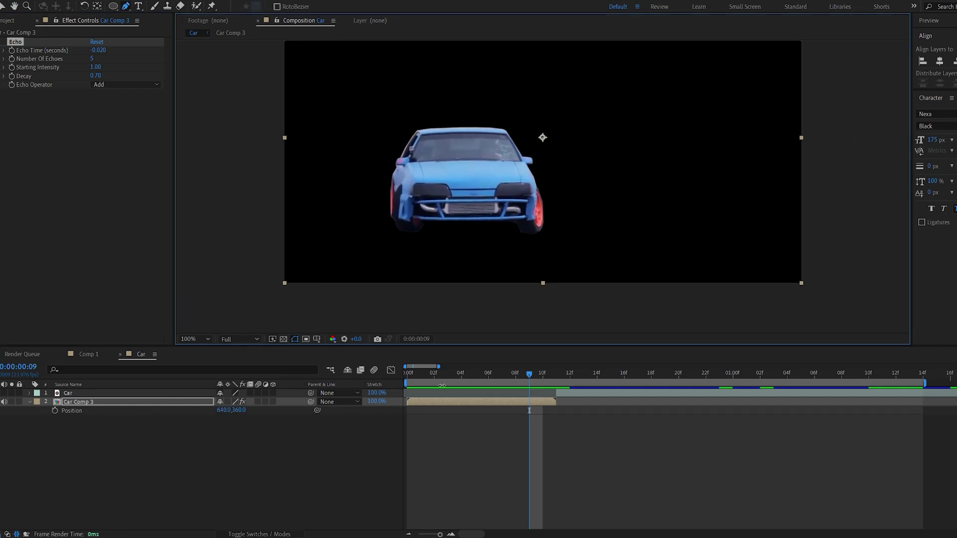
left_click(406, 373)
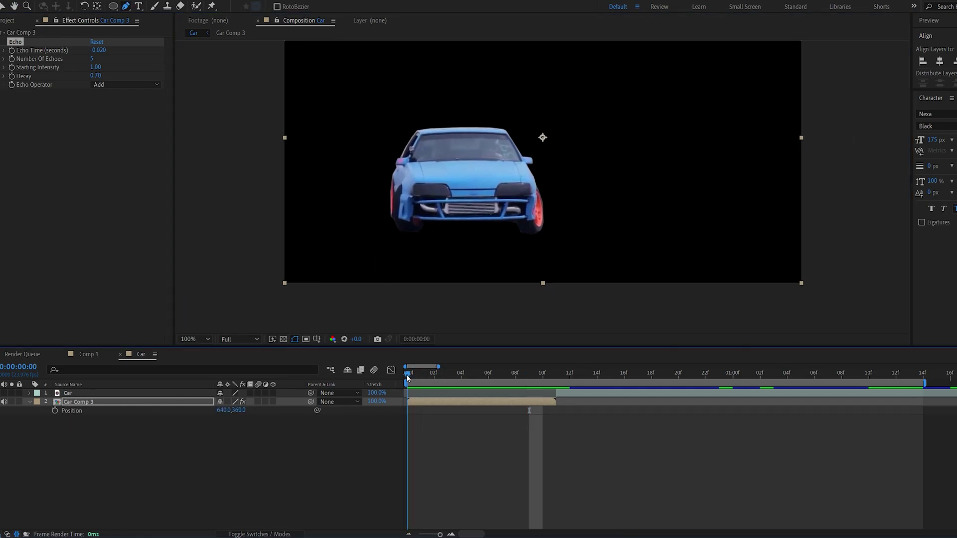
left_click(54, 411)
left_click_drag(225, 414, 718, 416)
- At 0:00:00:10, keyframe Car Comp 3's Position at 640, 360 and apply Easy Ease to both Position keyframes
left_click(556, 376)
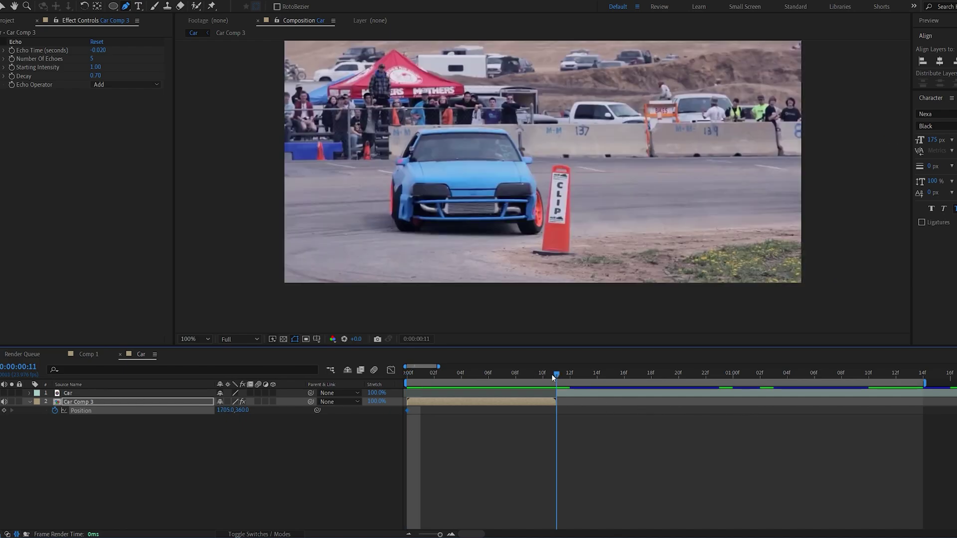
left_click_drag(556, 374, 548, 377)
key("Page_Up")
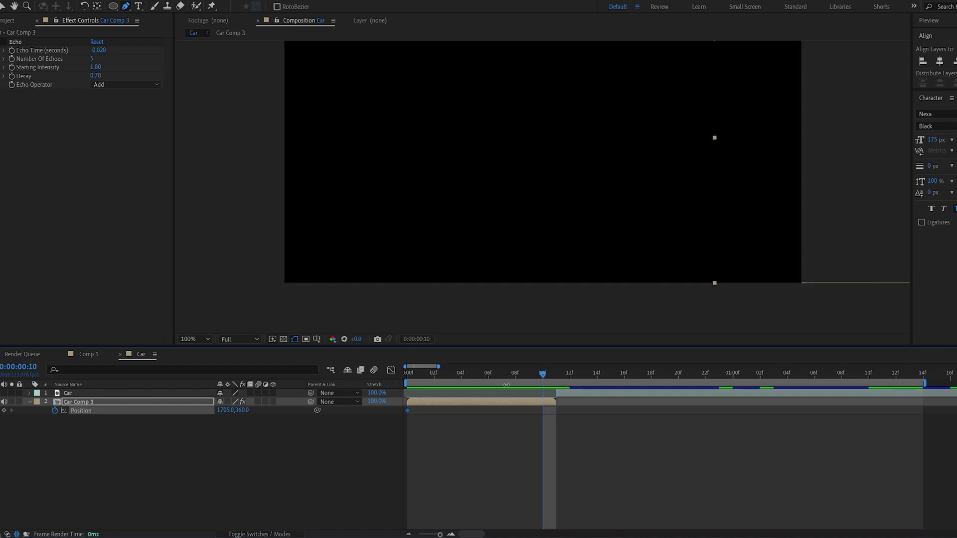
left_click_drag(220, 416, 174, 421)
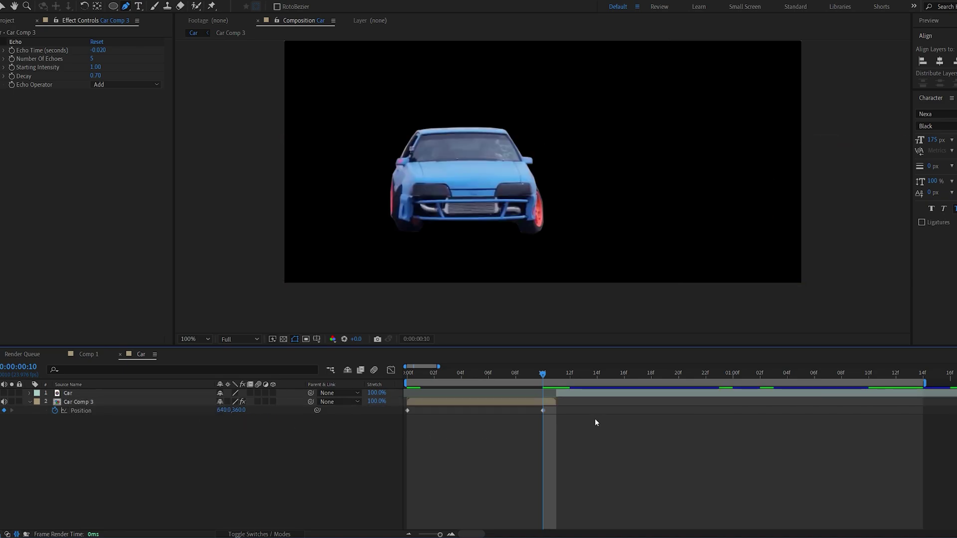
left_click_drag(594, 418, 399, 407)
key("F9")
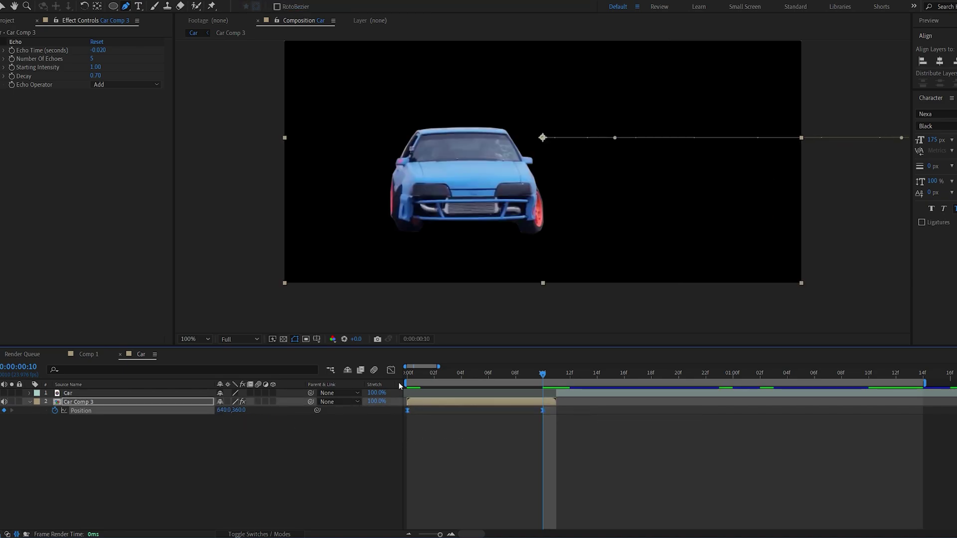
- Shape the Position speed graph so the speed peaks shortly before the second keyframe, and preview the motion from the start
key("shift+F3")
left_click_drag(429, 490, 460, 490)
left_click_drag(520, 490, 533, 490)
key("Home")
key("space")
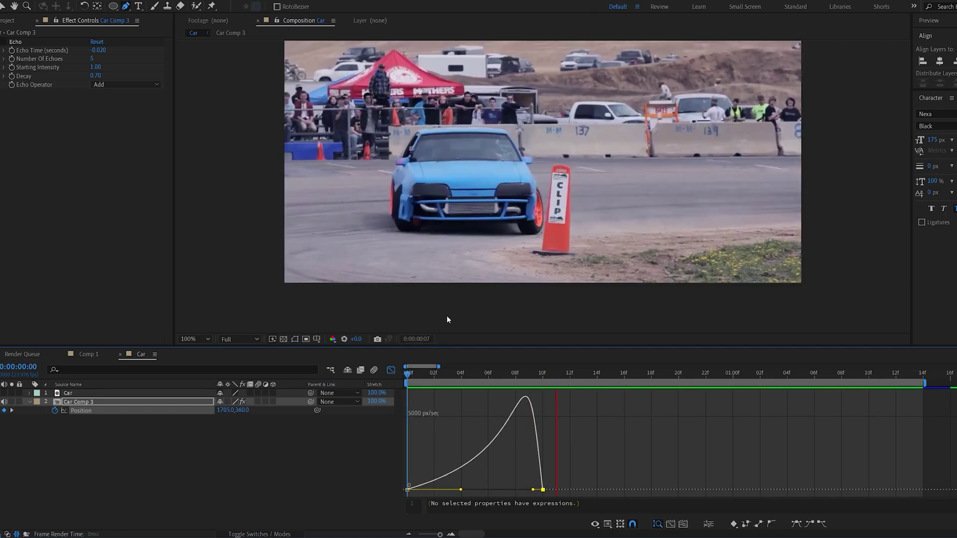
key("space")
key("g")
left_click(391, 370)
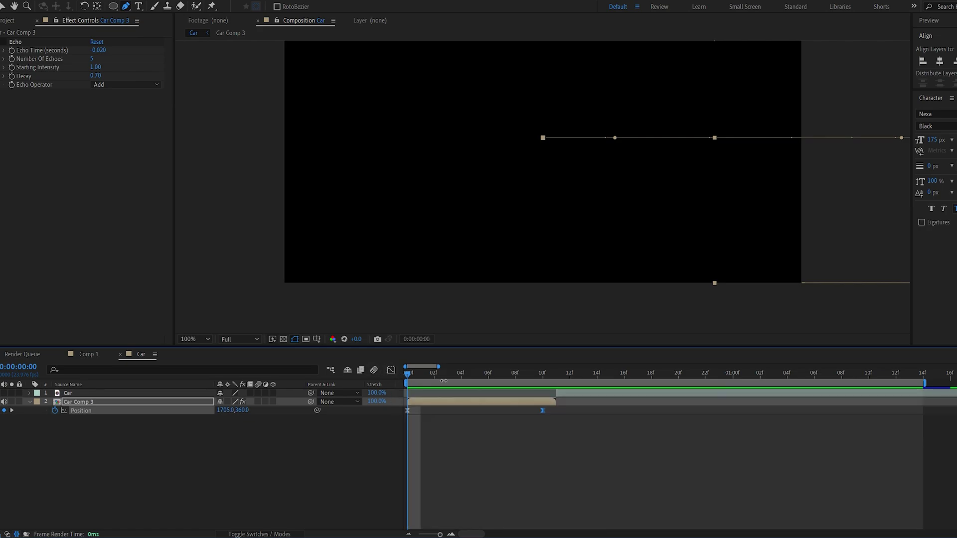
- At 0:00:00:09, re-enable Echo on Car Comp 3 with the Composite In Front operator and turn on Collapse Transformations
left_click_drag(408, 374, 532, 376)
left_click(258, 402)
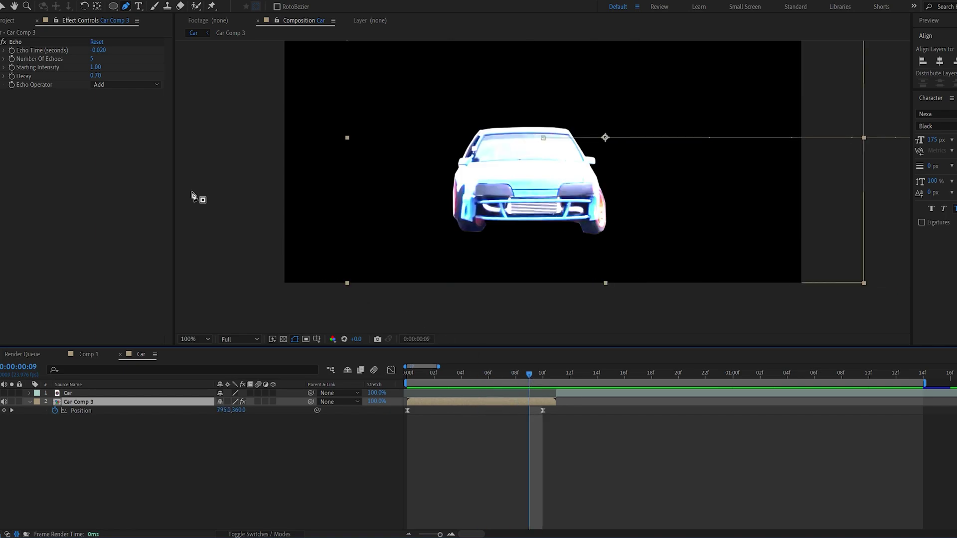
left_click(117, 85)
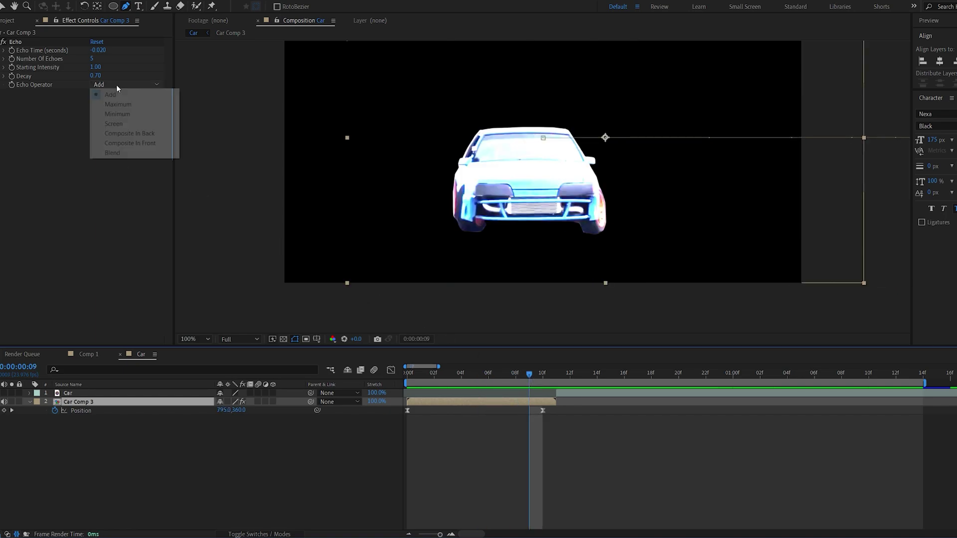
left_click(138, 144)
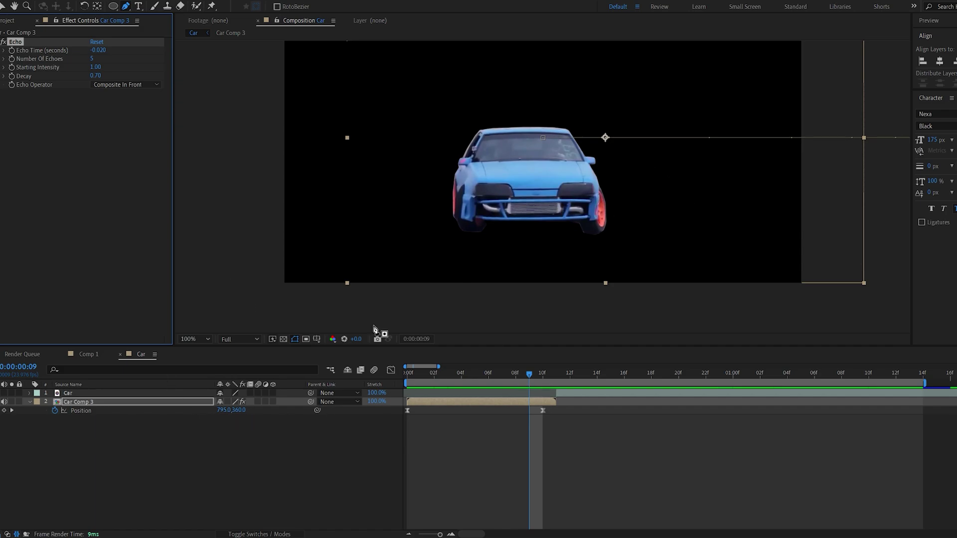
left_click(227, 401)
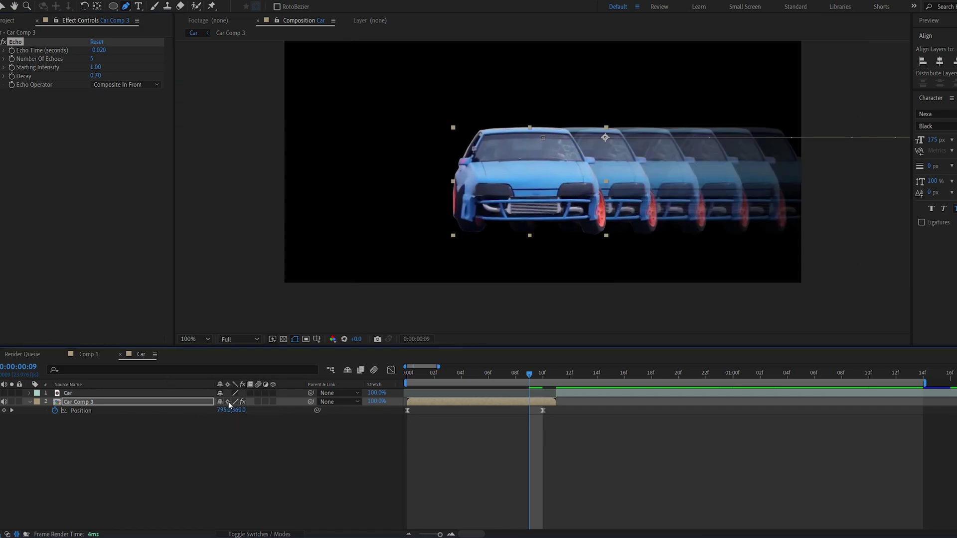
- Set the Echo effect's Echo Time to -0.010 seconds and Decay to 0.80, and preview the composition from the start
left_click(100, 50)
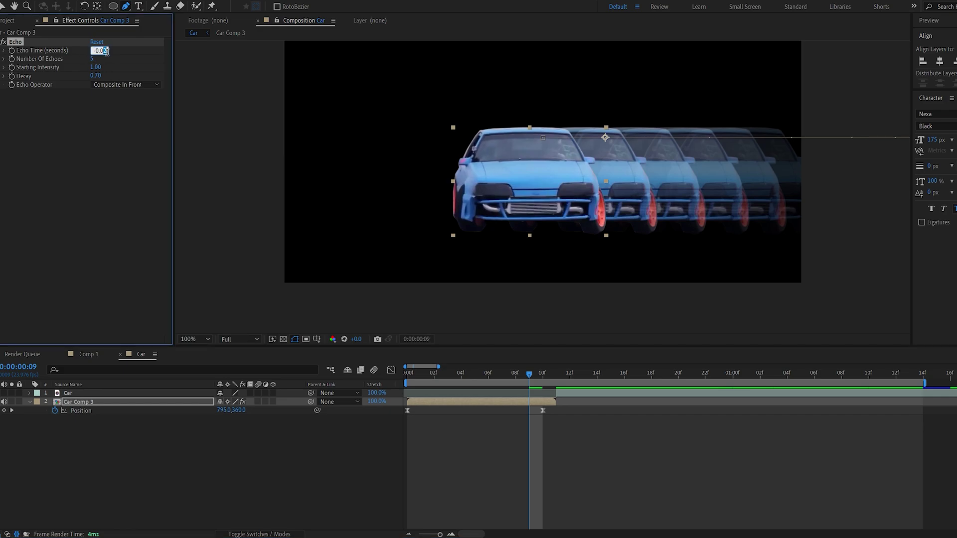
type("-0.01")
key("Return")
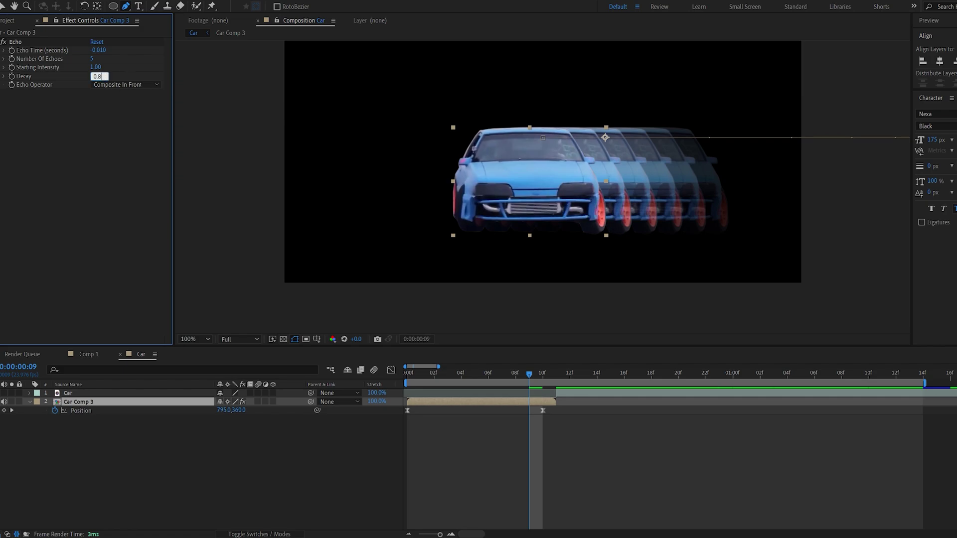
type("0.8")
key("Return")
left_click(407, 373)
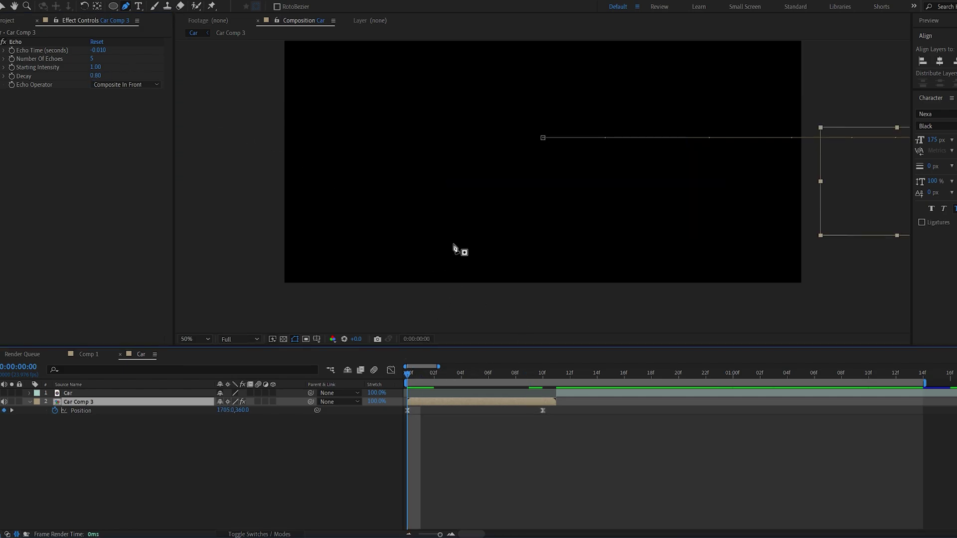
scroll(449, 257, "down", 2)
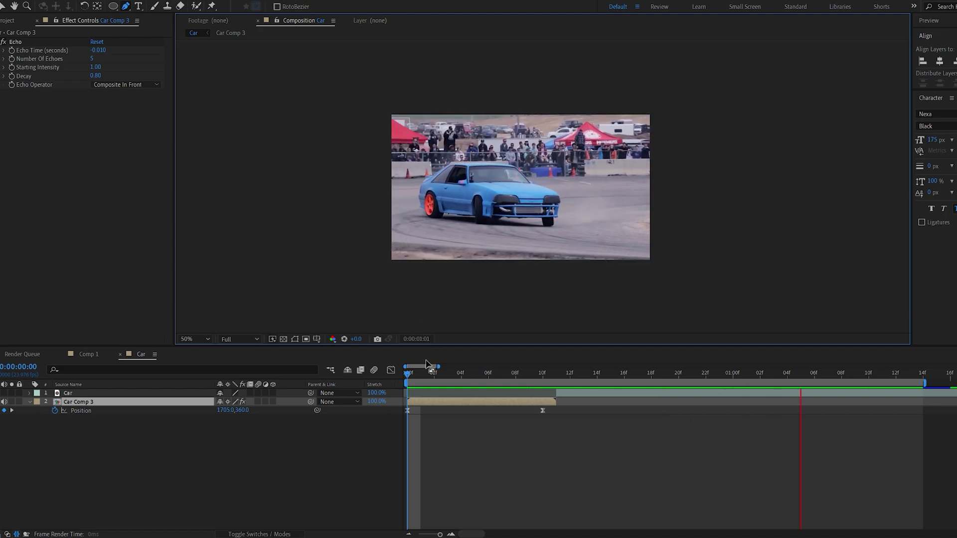